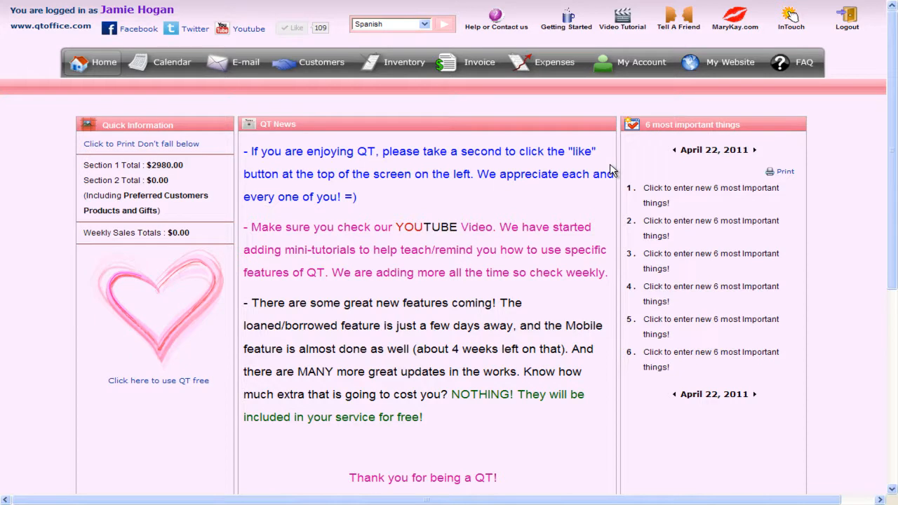
# Start creating a new invoice with the sale type Normal sale
pyautogui.click(478, 74)
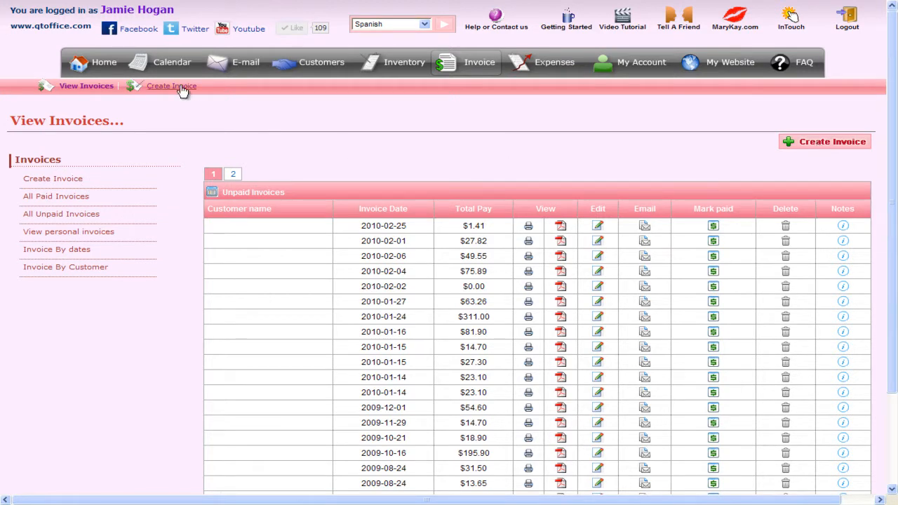
pyautogui.click(812, 148)
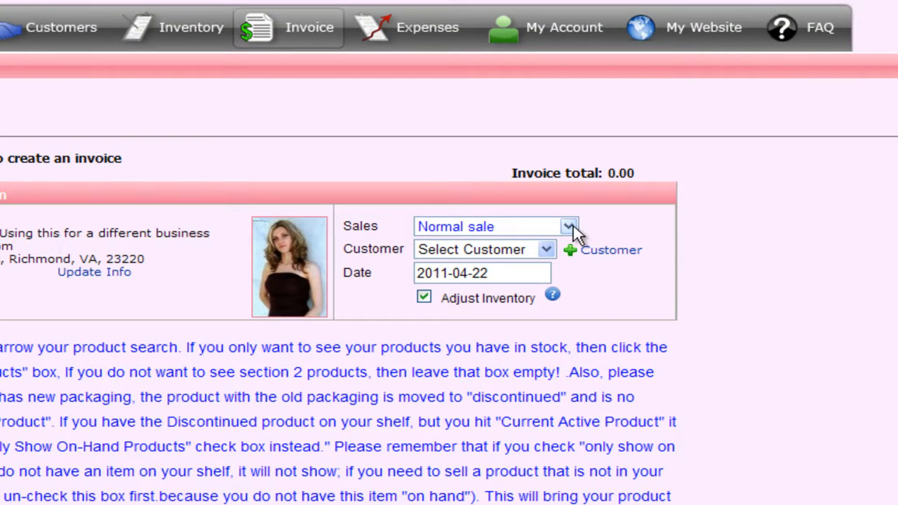
pyautogui.click(568, 226)
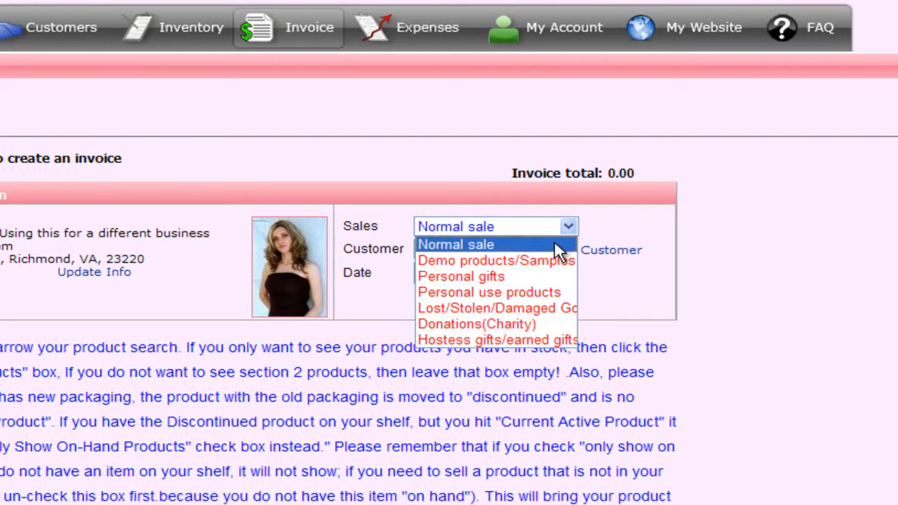
pyautogui.click(554, 244)
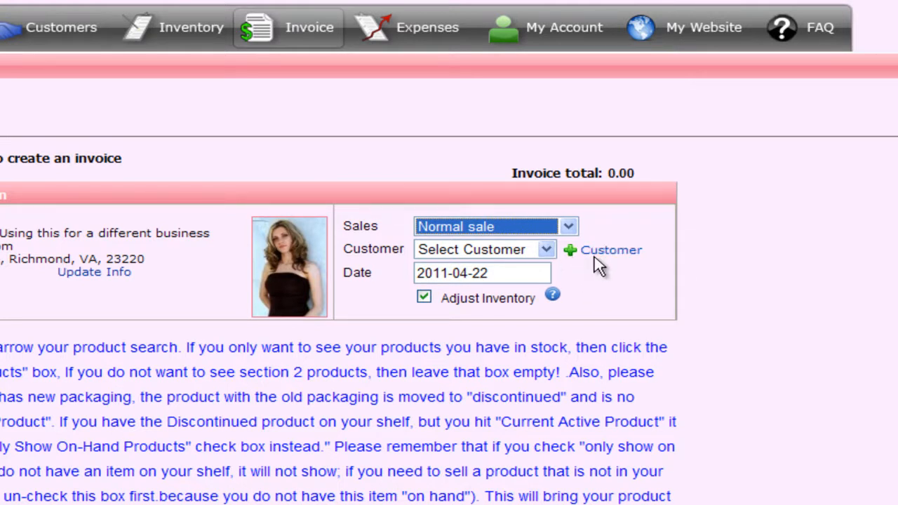
# Select the first named customer on the list for the invoice and keep the invoice date 2011-04-22
pyautogui.click(554, 251)
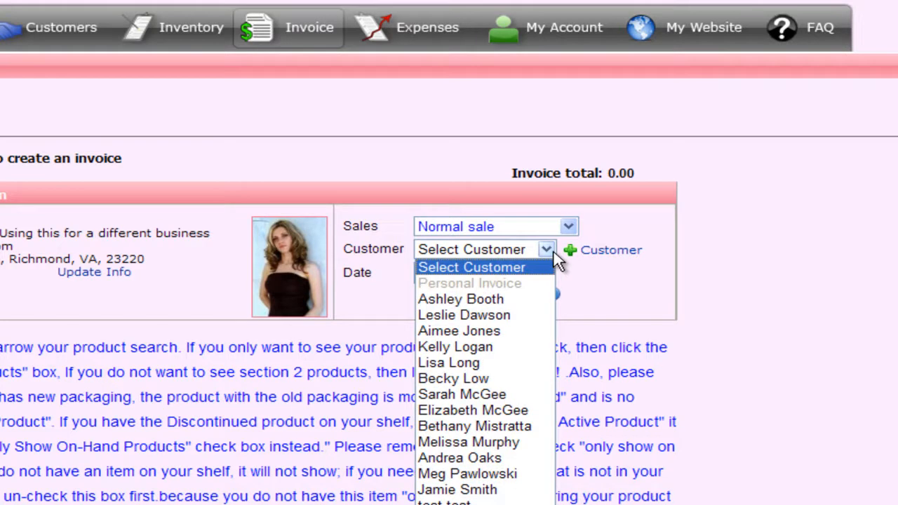
pyautogui.click(515, 304)
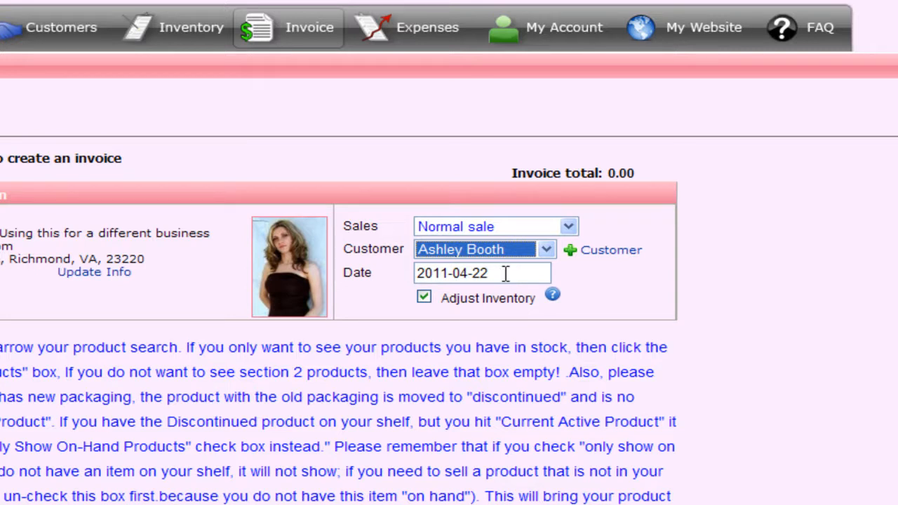
pyautogui.click(506, 273)
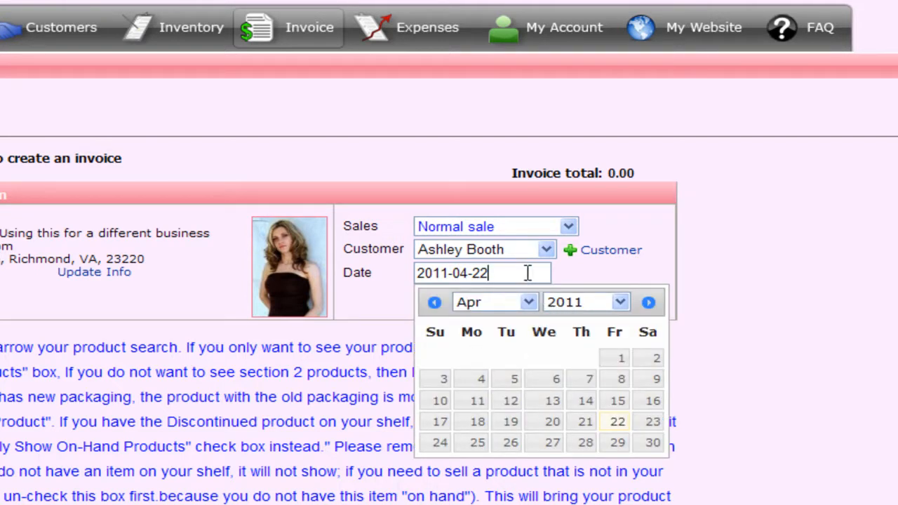
pyautogui.click(574, 282)
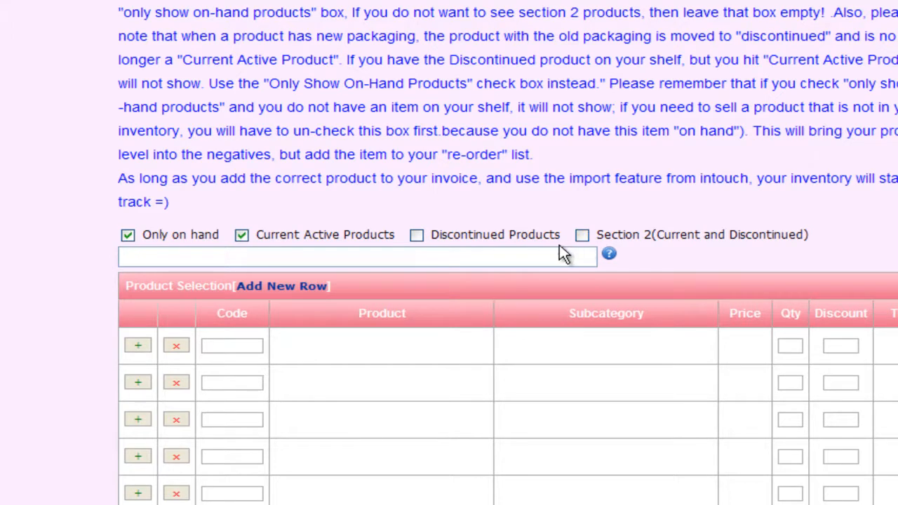
# Turn off the Only on hand filter for the invoice's product search
pyautogui.scroll(-3, 548, 232)
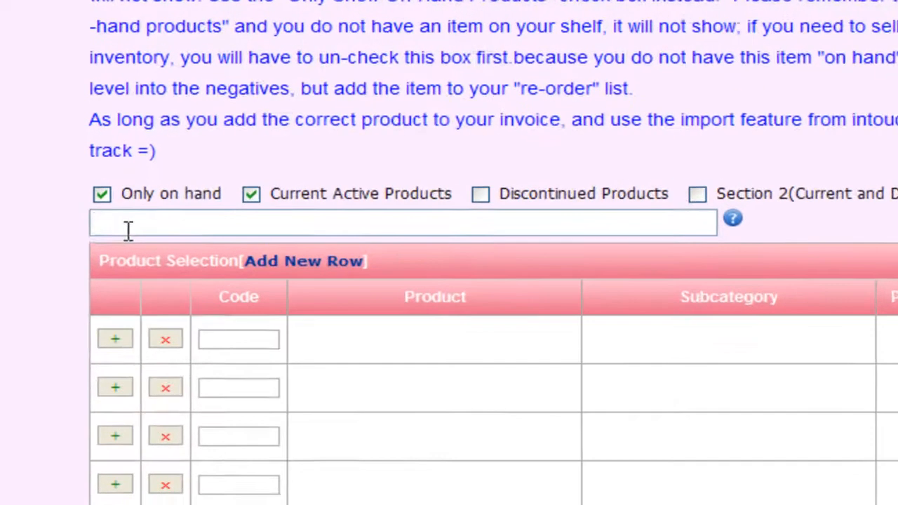
pyautogui.click(171, 169)
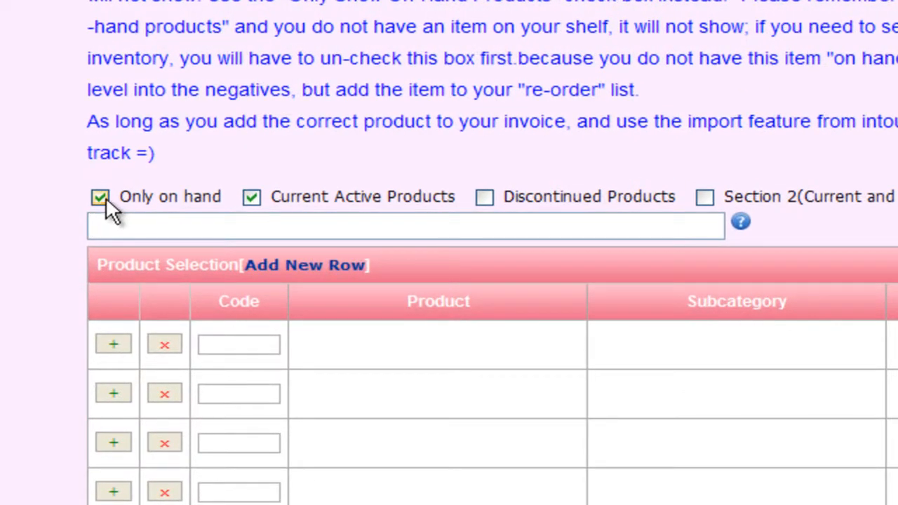
pyautogui.click(102, 198)
# Search the products by the number 14, clear it, and search for "sage"
pyautogui.click(150, 230)
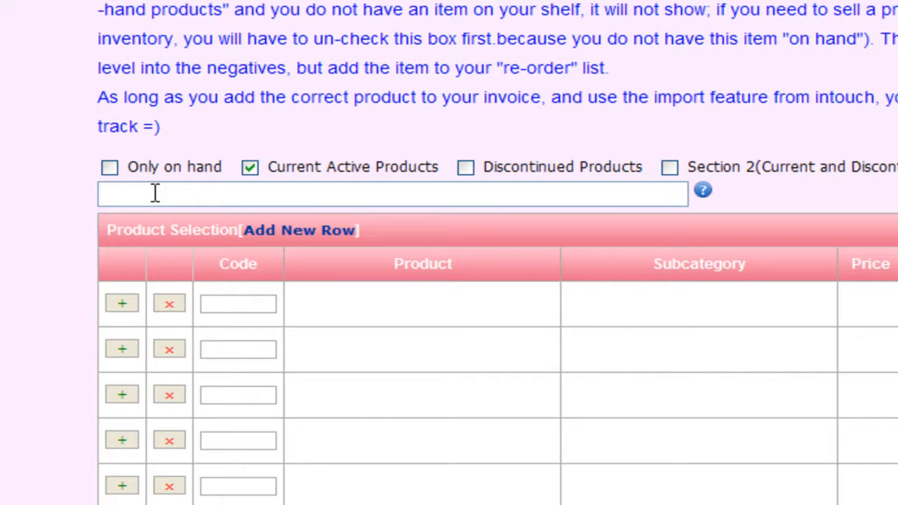
pyautogui.write('14')
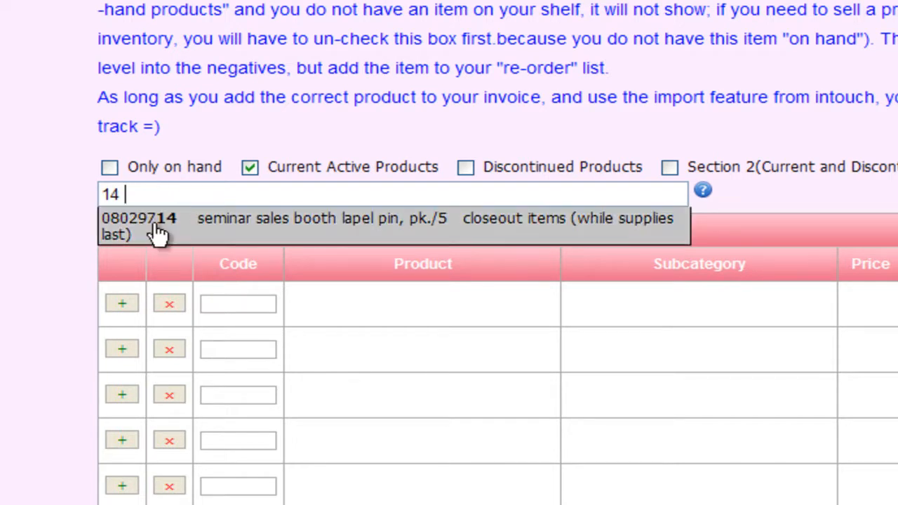
pyautogui.moveTo(140, 191); pyautogui.dragTo(70, 190)
pyautogui.press('BackSpace')
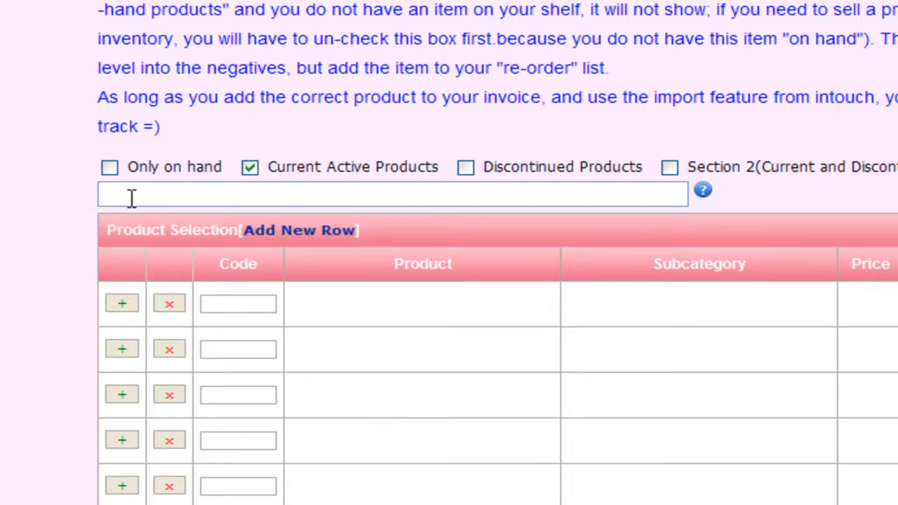
pyautogui.write('sage')
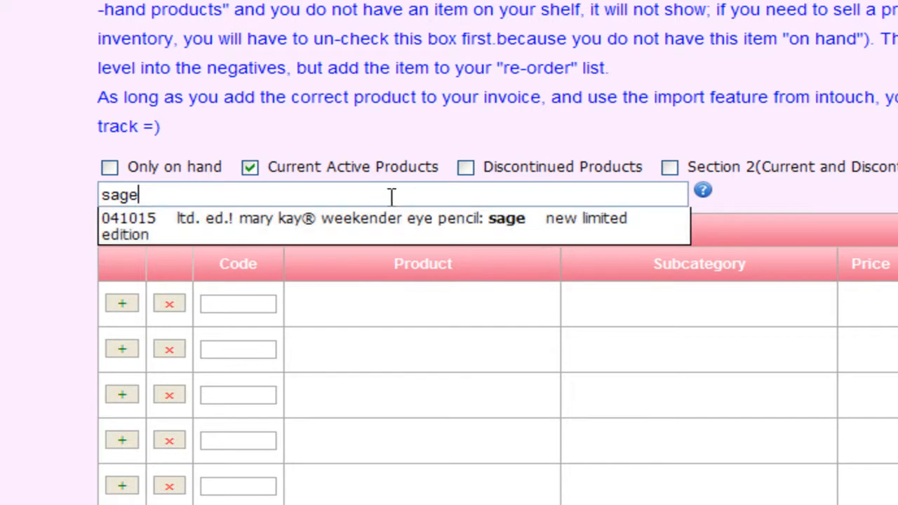
pyautogui.hotkey('ctrl', 'a')
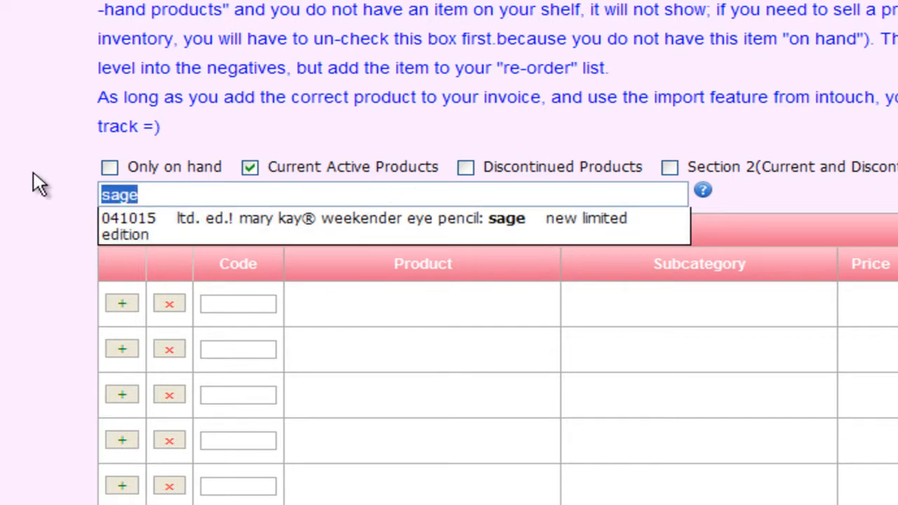
# Search the products for "weekender", narrow it to "weekender eye", and try "weekender pen" instead
pyautogui.write('week')
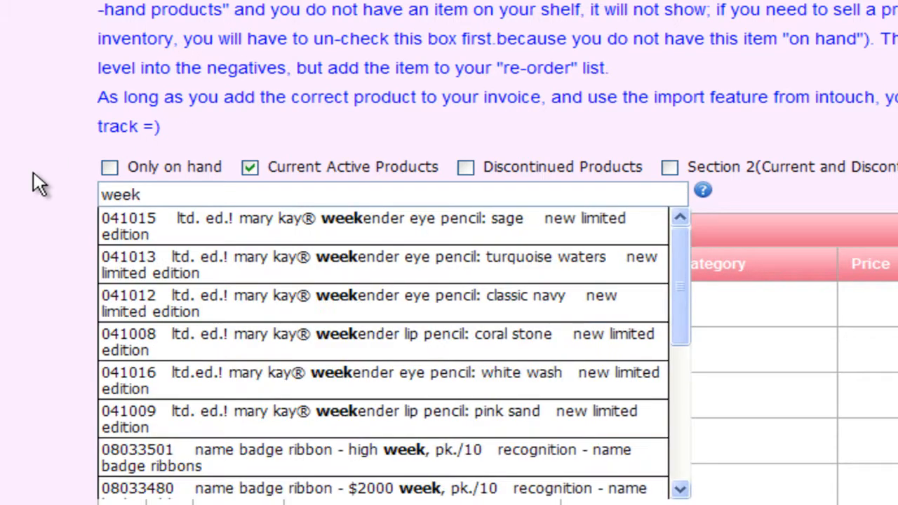
pyautogui.write('ender')
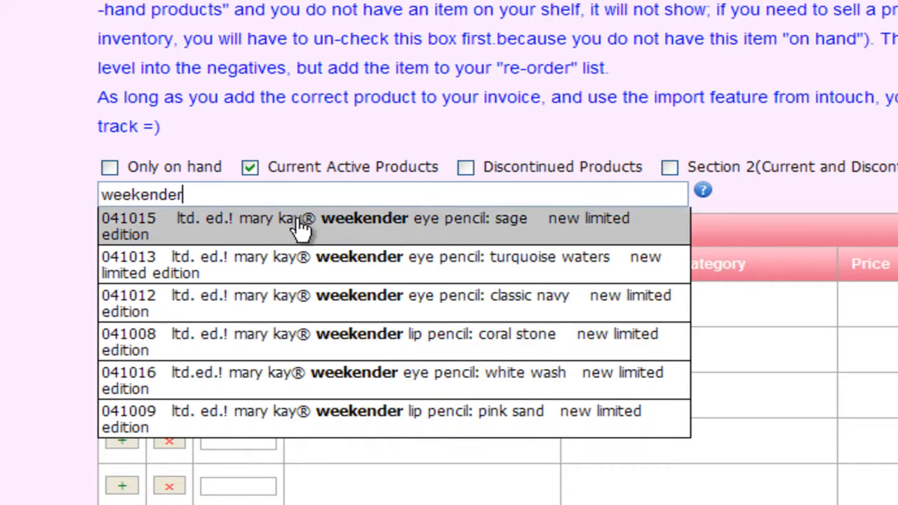
pyautogui.write(' eye')
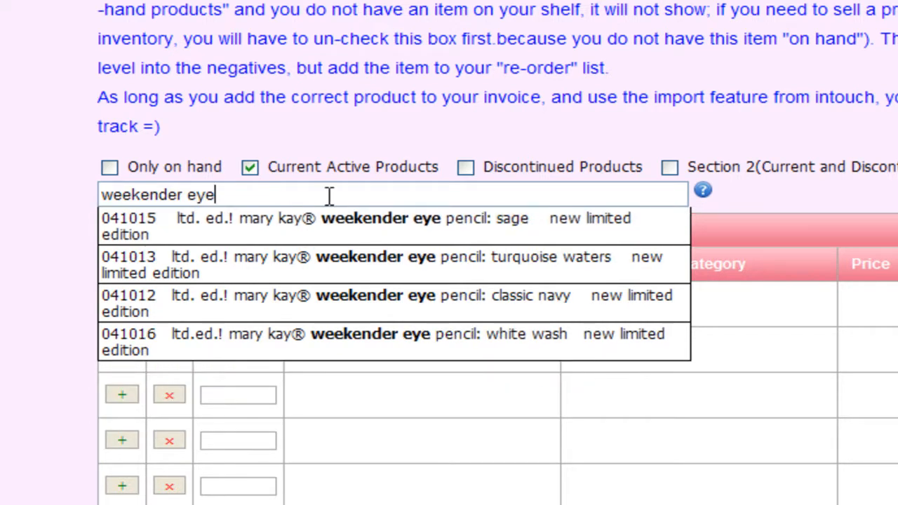
pyautogui.press('BackSpace')
pyautogui.press('BackSpace')
pyautogui.press('BackSpace')
pyautogui.write('pencil')
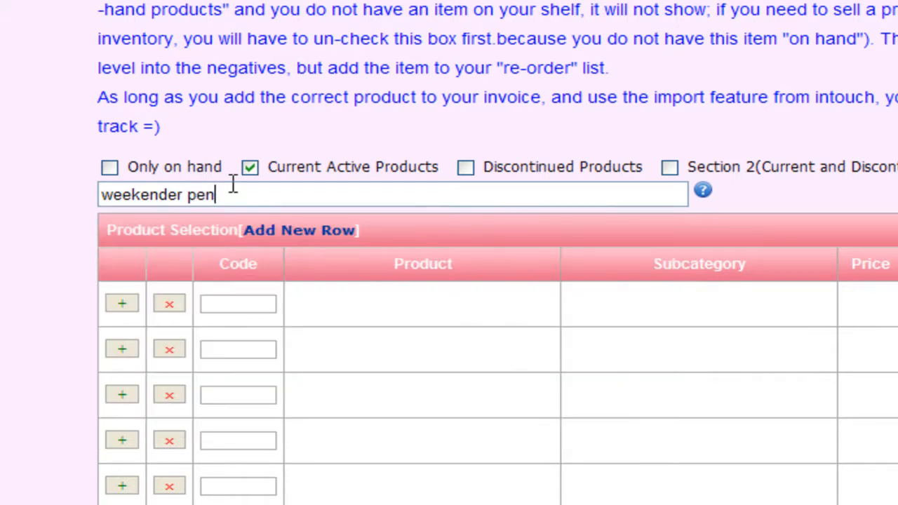
# Search the products for "sage" and add the LTD. ED.! Mary Kay Weekender Eye Pencil: Sage to the invoice
pyautogui.press('BackSpace')
pyautogui.press('BackSpace')
pyautogui.press('BackSpace')
pyautogui.press('BackSpace')
pyautogui.press('BackSpace')
pyautogui.press('BackSpace')
pyautogui.press('BackSpace')
pyautogui.press('BackSpace')
pyautogui.press('BackSpace')
pyautogui.press('BackSpace')
pyautogui.press('BackSpace')
pyautogui.press('BackSpace')
pyautogui.press('BackSpace')
pyautogui.press('BackSpace')
pyautogui.press('BackSpace')
pyautogui.press('BackSpace')
pyautogui.write('sage')
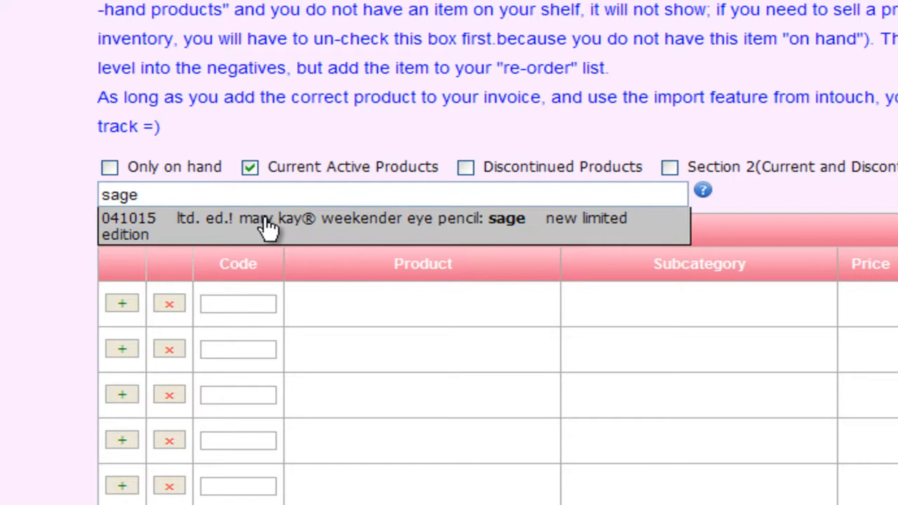
pyautogui.click(310, 227)
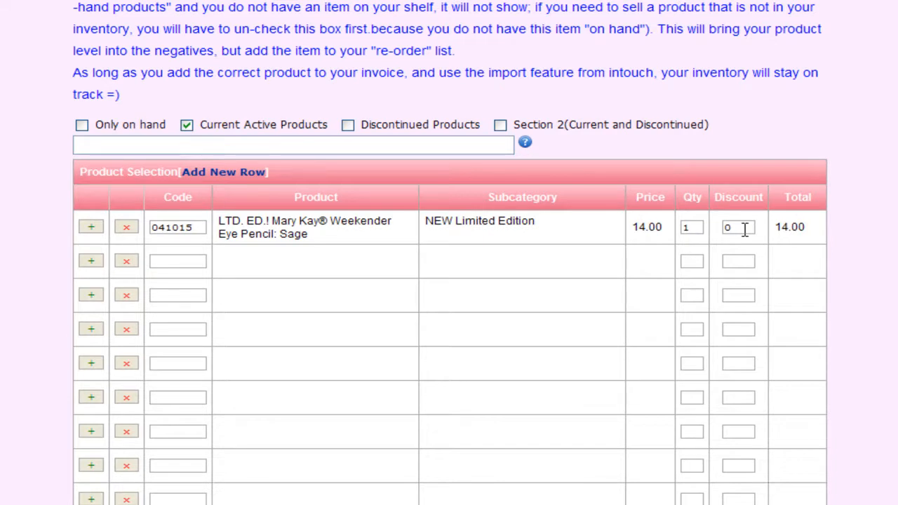
# Set the quantity of the sage eye pencil to 2 and update its line total
pyautogui.click(698, 228)
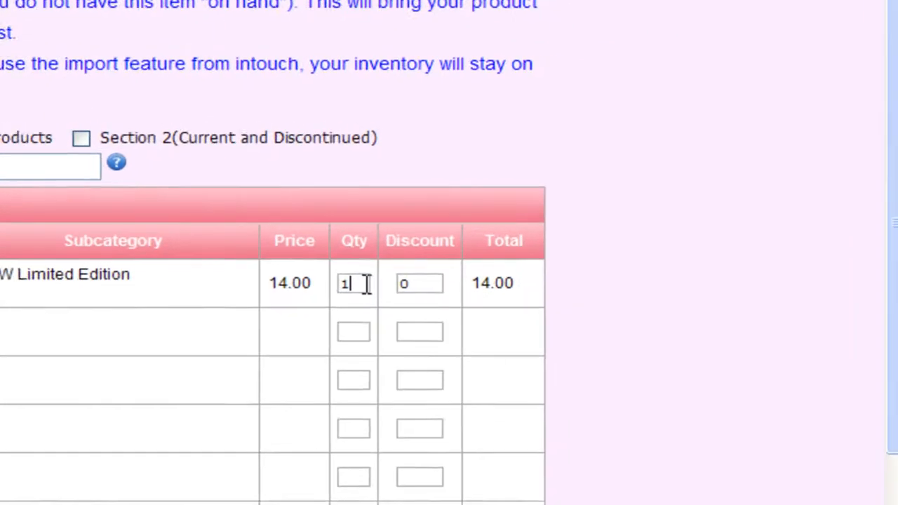
pyautogui.press('BackSpace')
pyautogui.write('2')
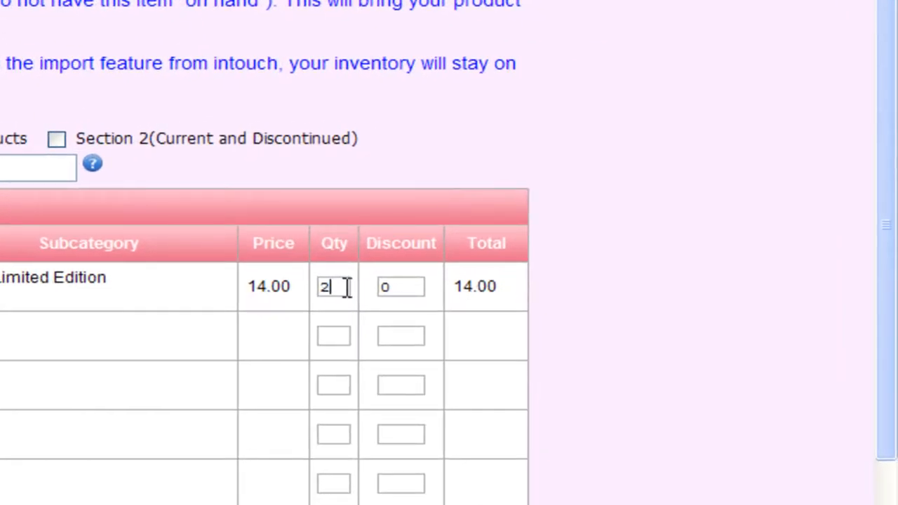
pyautogui.click(376, 311)
# Set the invoice's sales tax to 5.5% and leave the shipping at 0
pyautogui.moveTo(890, 82); pyautogui.dragTo(891, 244)
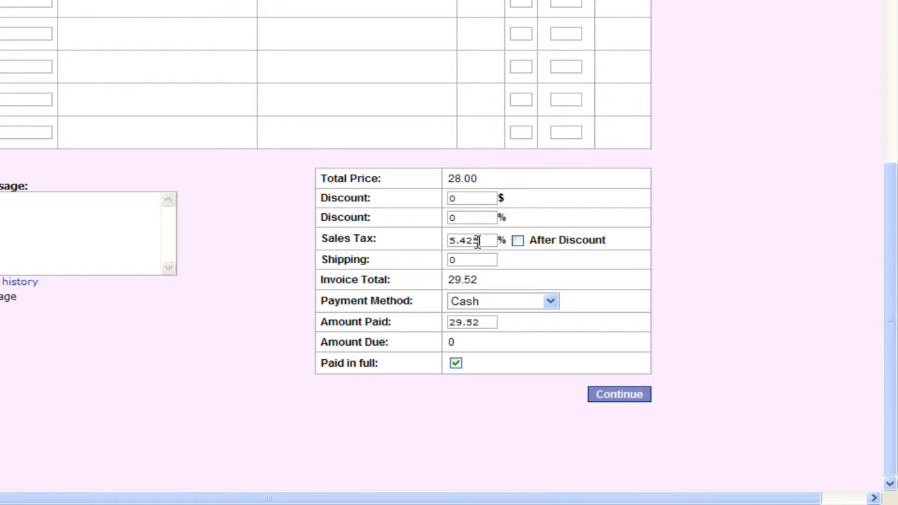
pyautogui.press('BackSpace')
pyautogui.press('BackSpace')
pyautogui.press('BackSpace')
pyautogui.write('5')
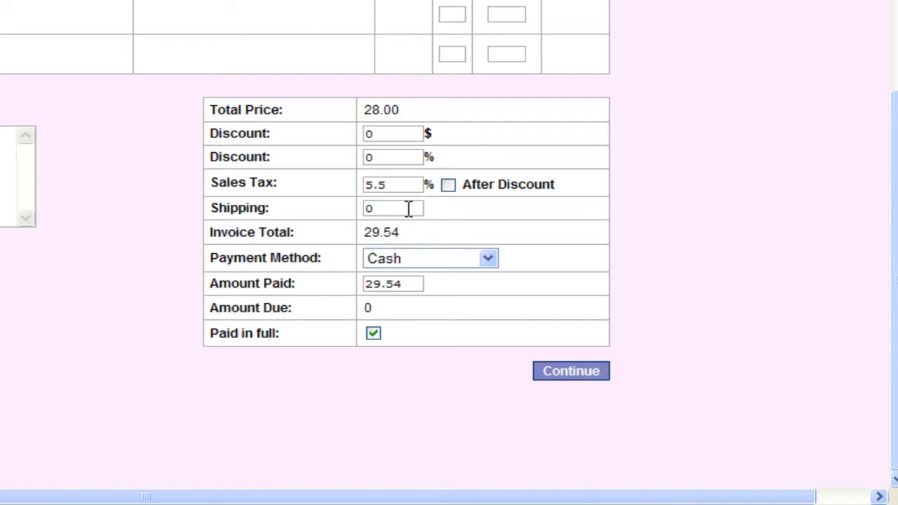
pyautogui.click(408, 209)
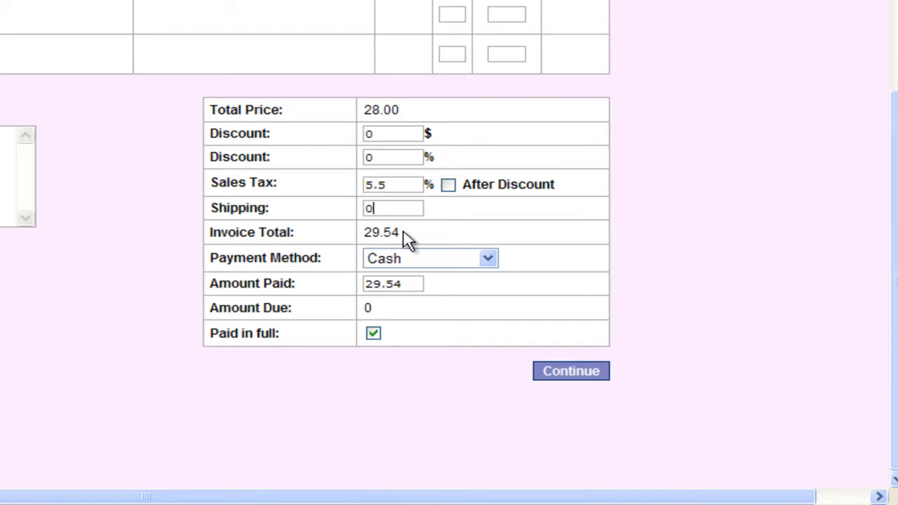
# Turn the Paid in full option off and back on, and keep Cash as the payment method
pyautogui.click(376, 337)
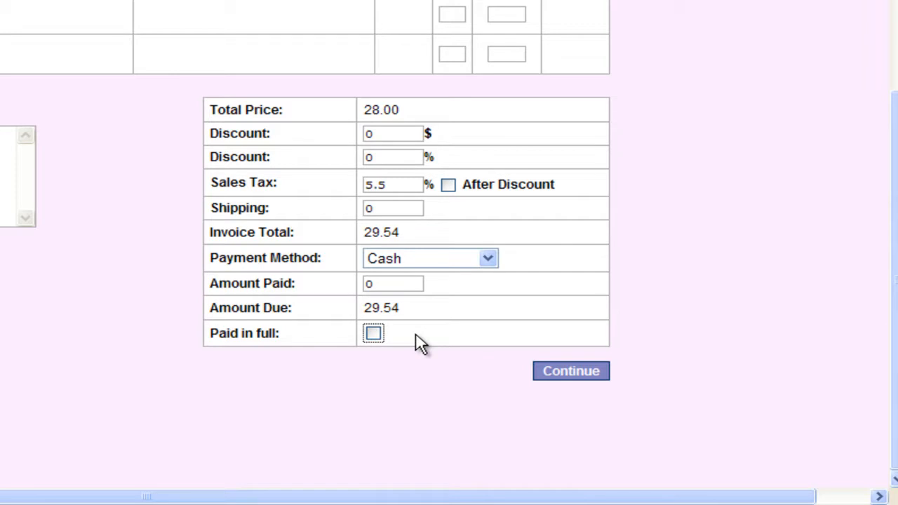
pyautogui.click(374, 334)
pyautogui.click(488, 259)
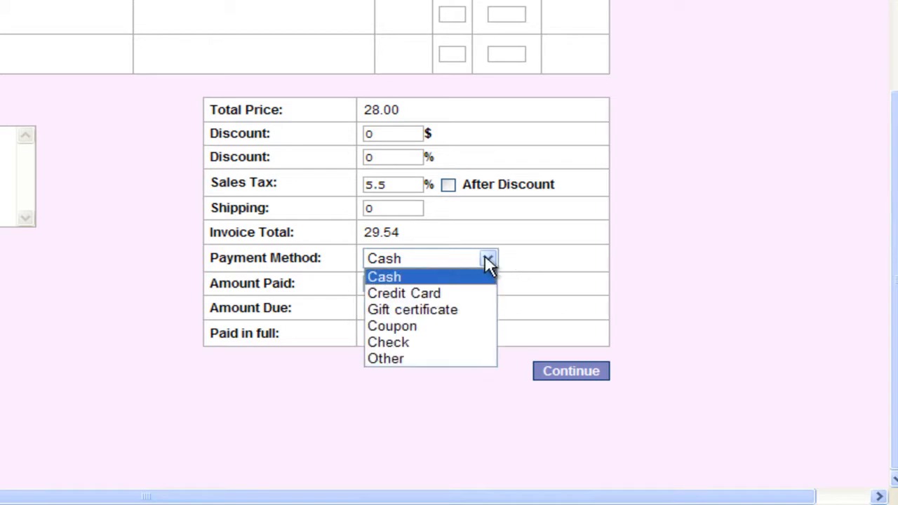
pyautogui.click(503, 262)
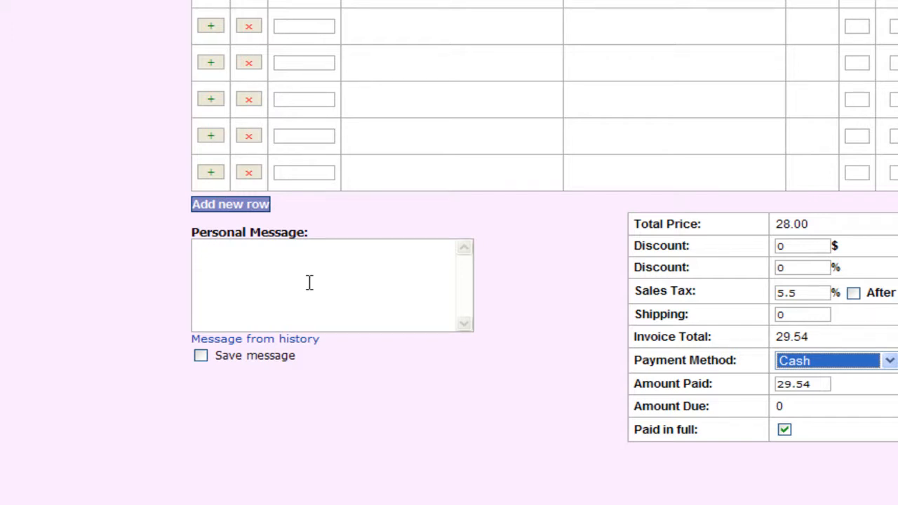
# Begin the personal message by greeting the customer by first name, followed by "Thank you for your purchase. As a thank you,"
pyautogui.click(309, 282)
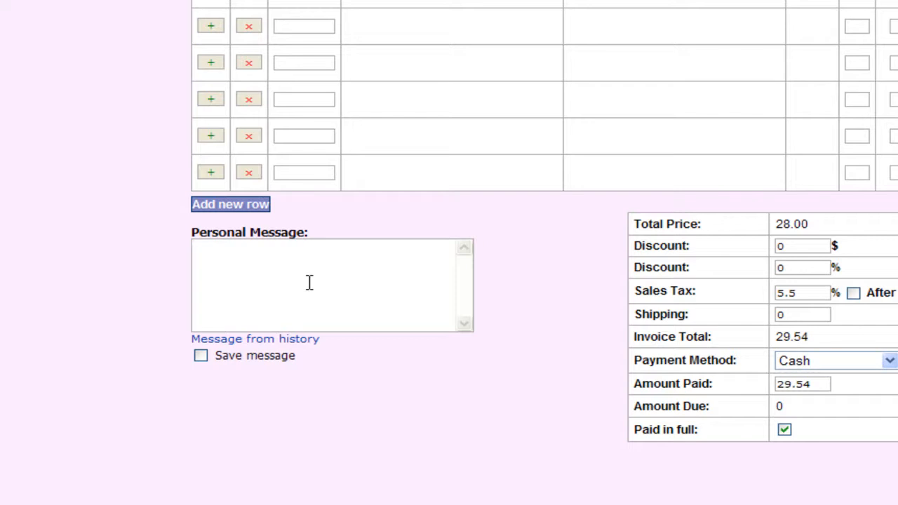
pyautogui.write('Hi Ah')
pyautogui.press('BackSpace')
pyautogui.write('shley, Thank you for your purchase. As a thank y')
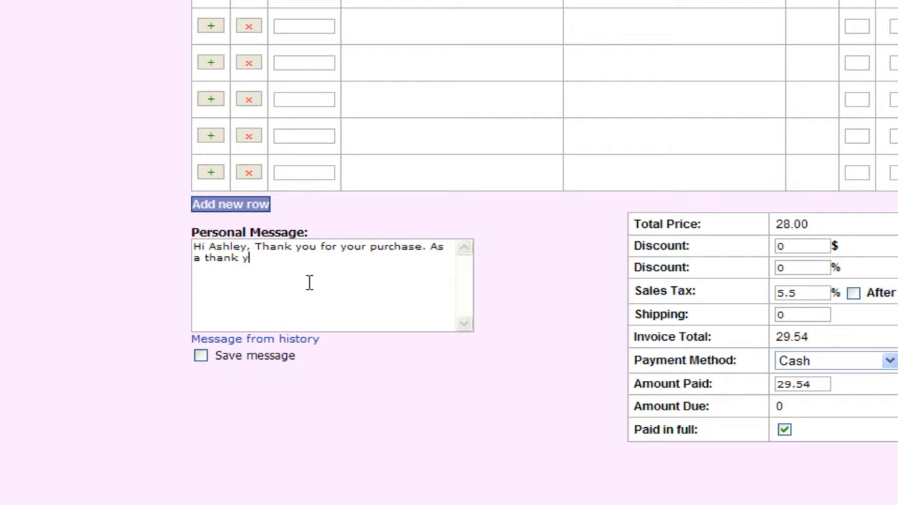
pyautogui.write('ou, you can use this ')
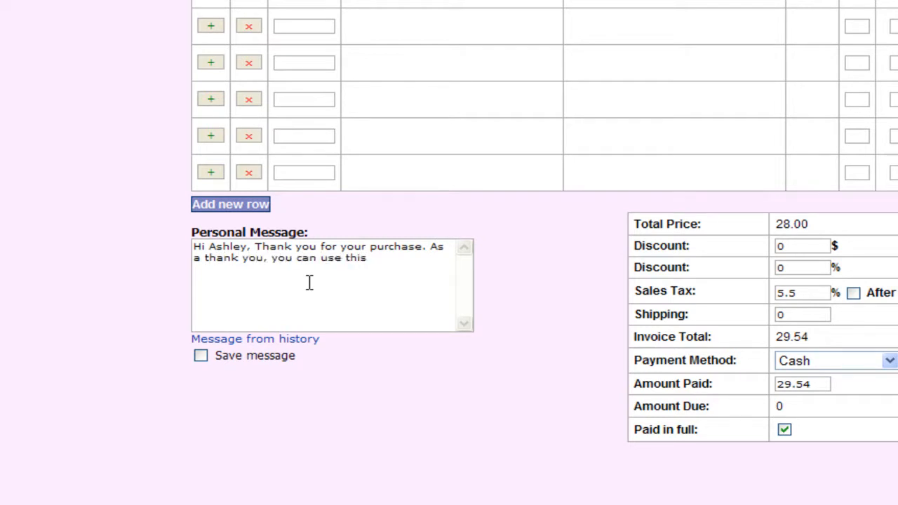
pyautogui.write('invoice as a 1')
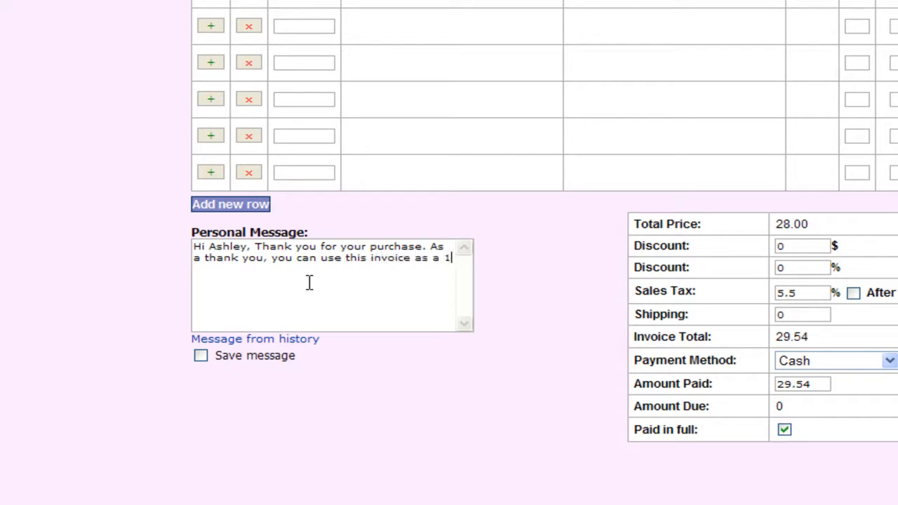
pyautogui.write('0')
pyautogui.write('% off cou')
pyautogui.write('pon on your ')
pyautogui.write('next purcha')
pyautogui.write('se, this expi')
pyautogui.write('res is 30')
pyautogui.write(' days')
pyautogui.write('.')
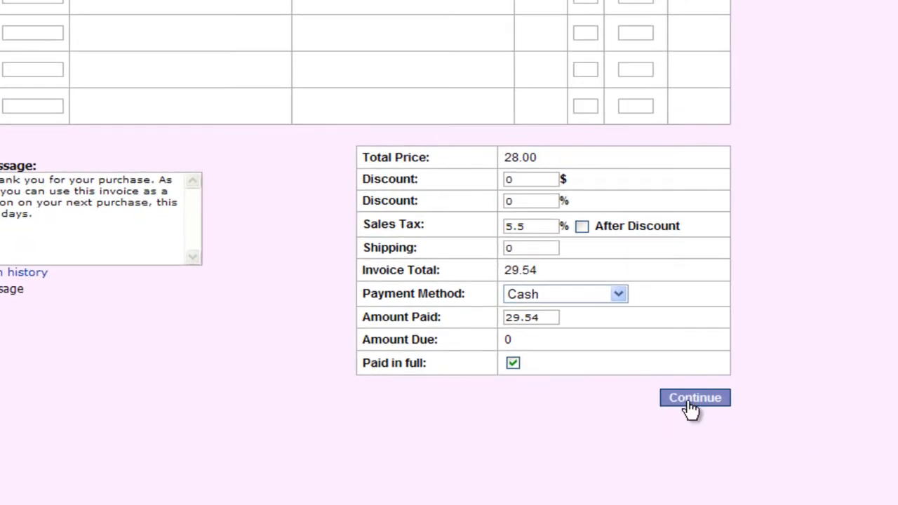
# Submit the completed invoice for review and confirm its creation
pyautogui.click(690, 403)
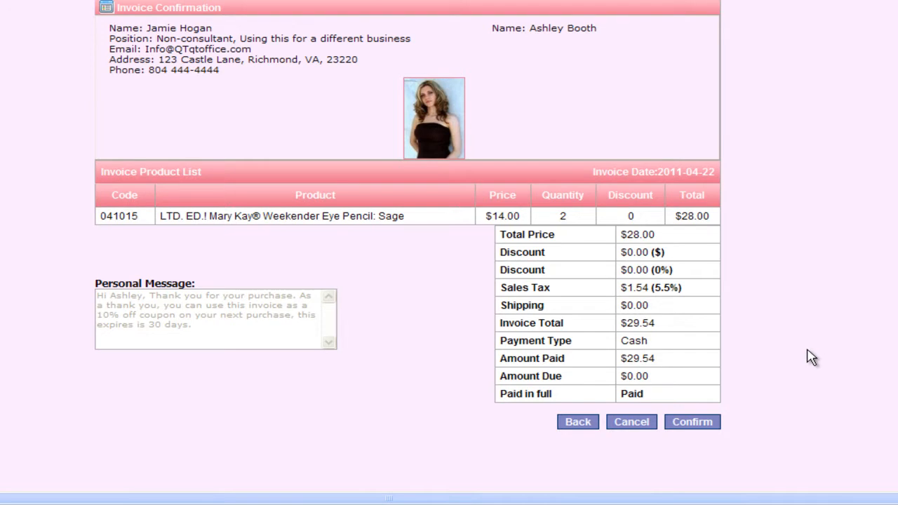
pyautogui.click(710, 427)
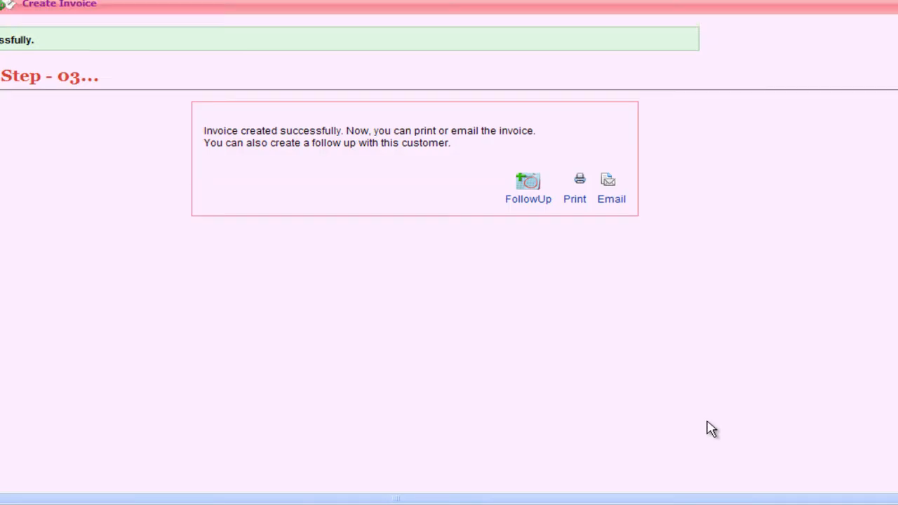